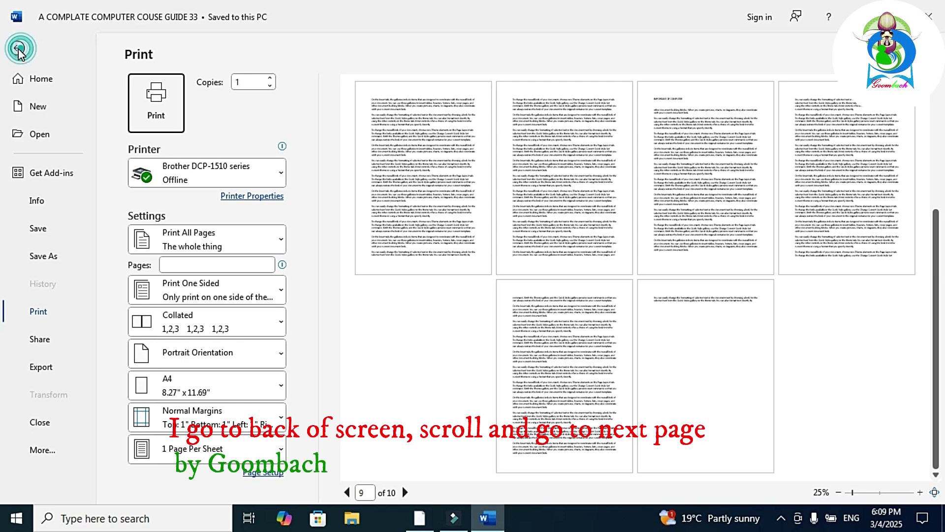
Turn off the Different First Page option for the document's header and leave header editing
scroll(2, 177, "down", 5)
left_click(390, 317)
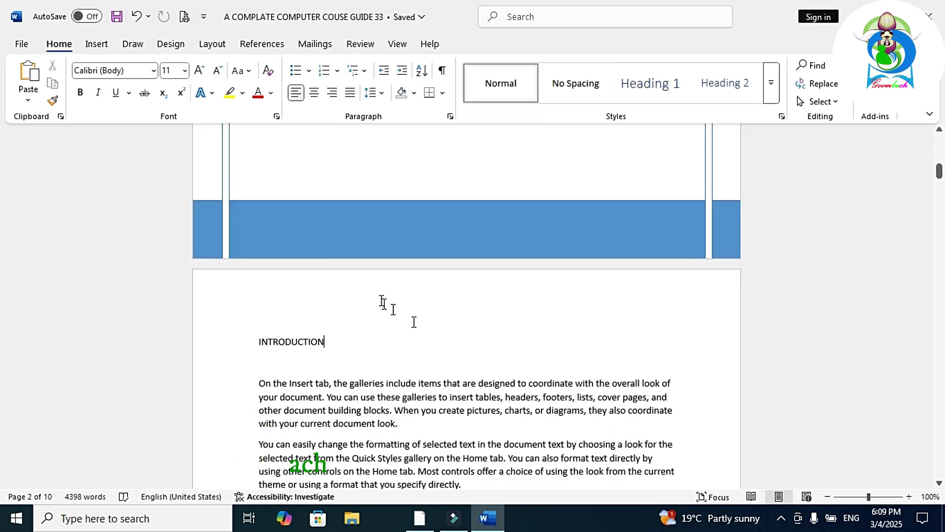
double_click(380, 297)
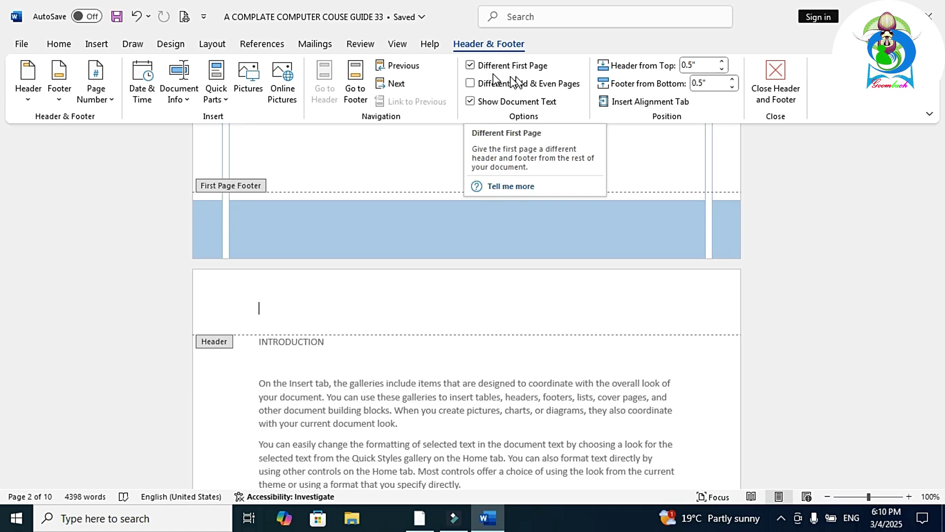
left_click(536, 70)
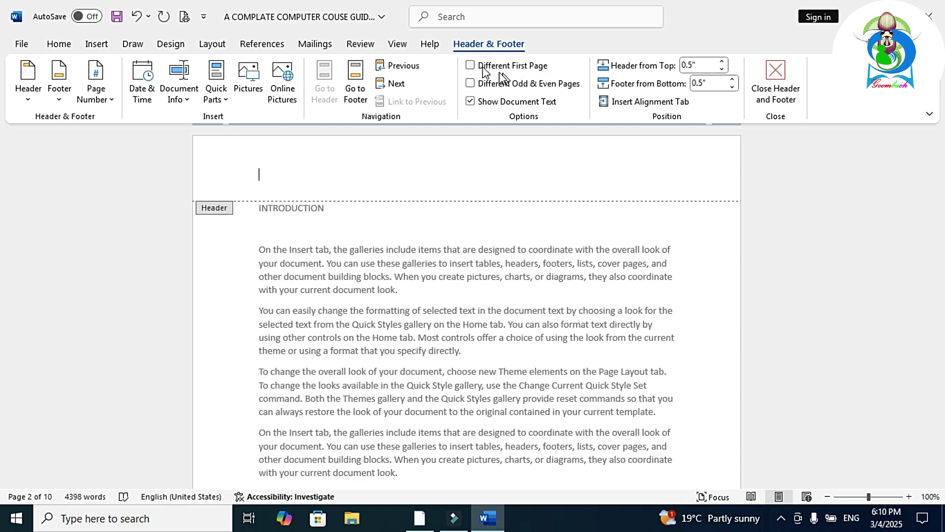
left_click(776, 75)
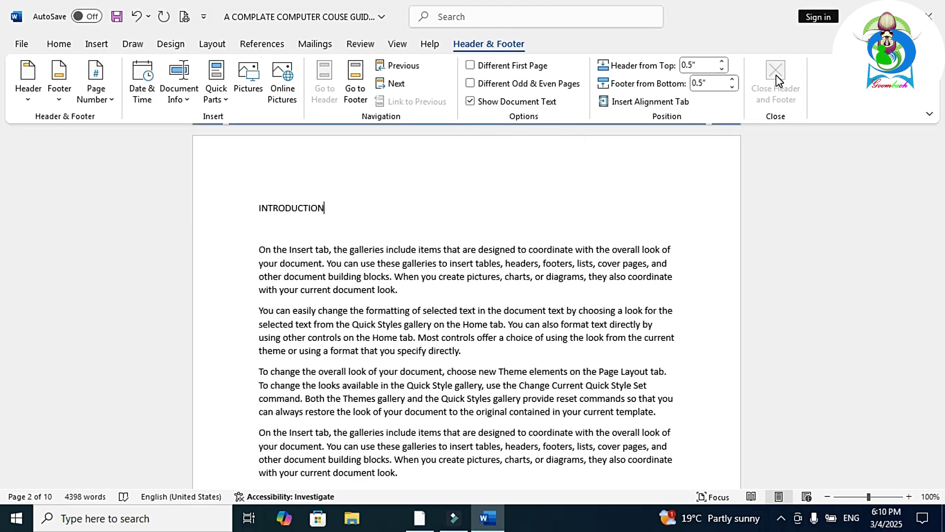
Apply the Heading 1 style to the "ABOUT COMPUTER" title on page 4
left_click_drag(940, 184, 940, 247)
left_click(358, 325)
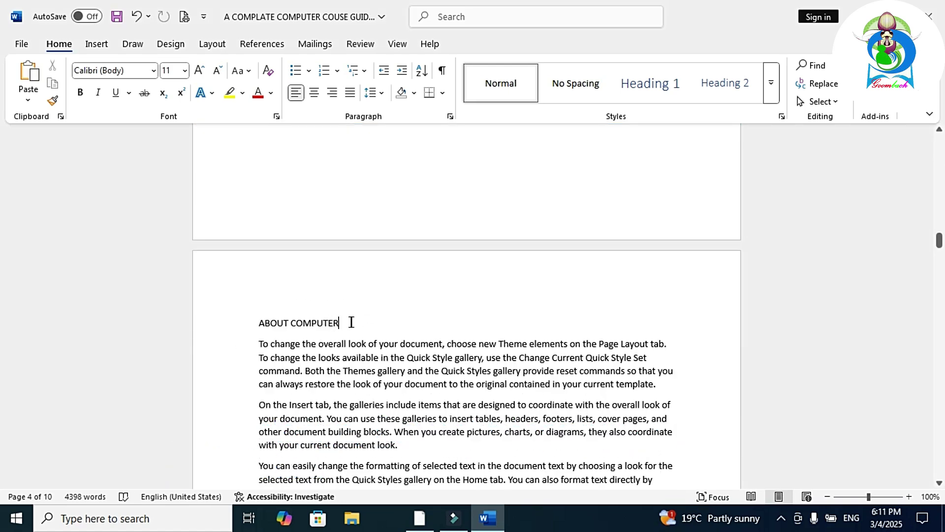
left_click(341, 322)
left_click(257, 323, "shift")
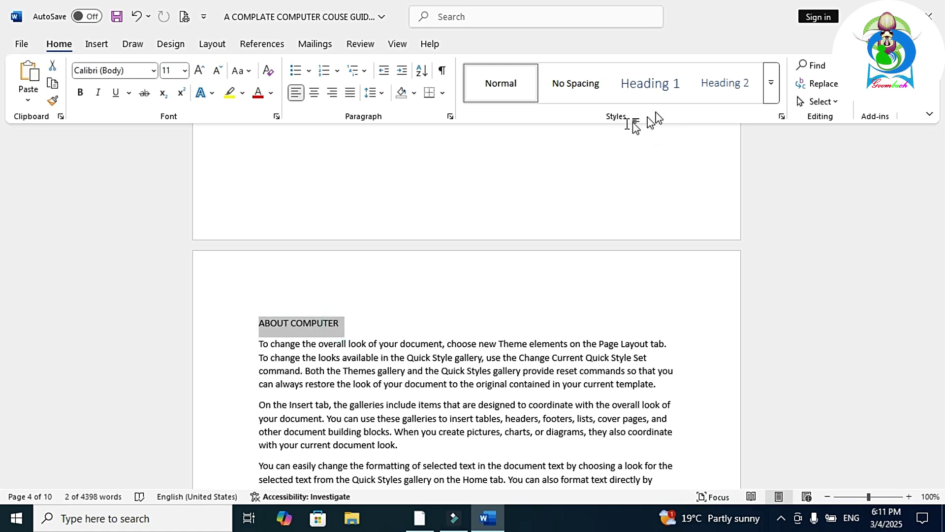
left_click(657, 87)
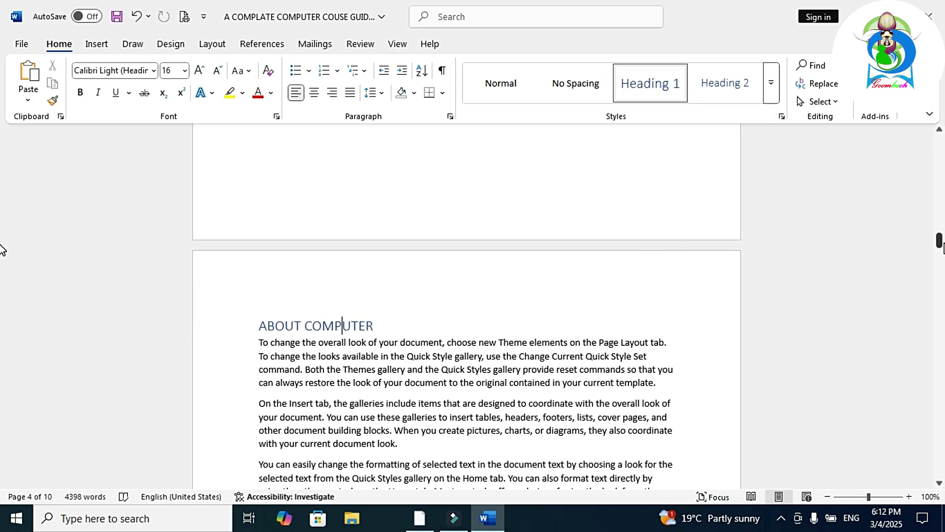
Apply the Heading 1 style to the "IMPORTANT OF COMPUTER" title on page 7
left_click_drag(941, 241, 941, 246)
left_click(415, 287)
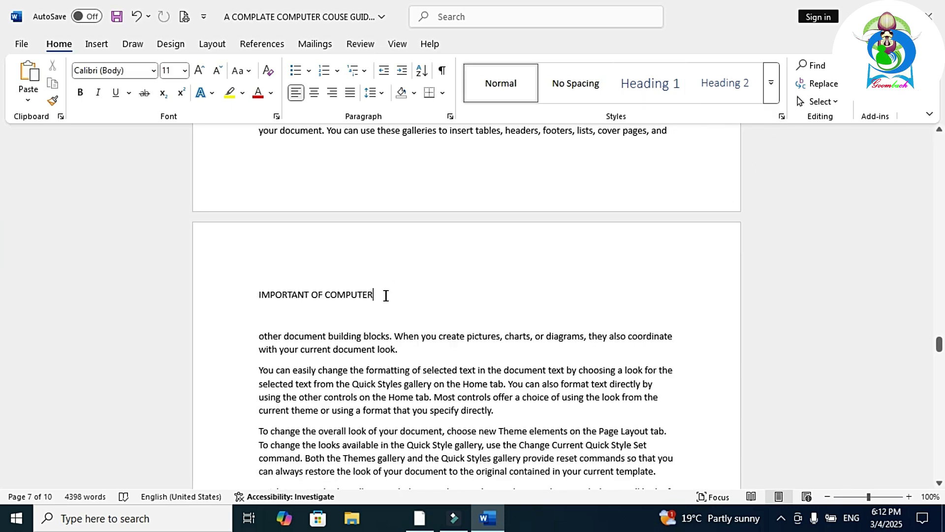
left_click_drag(386, 296, 252, 297)
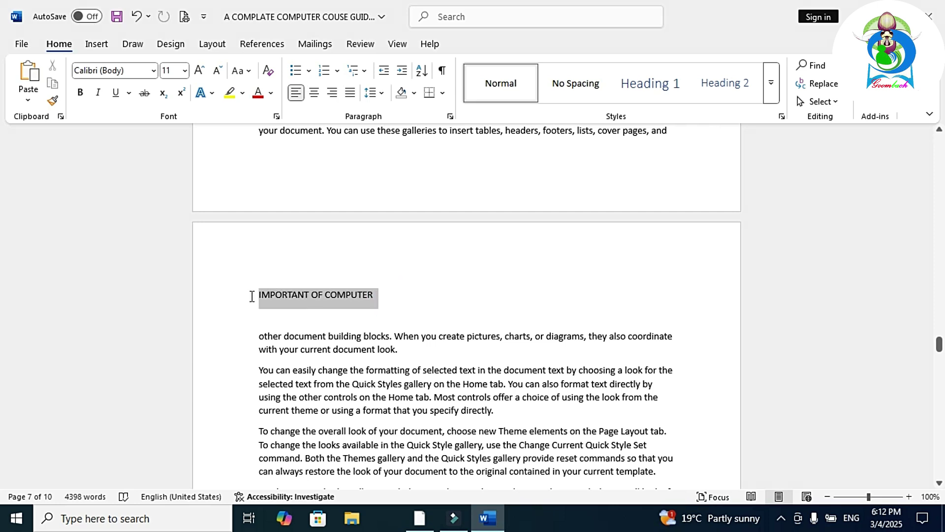
left_click(656, 84)
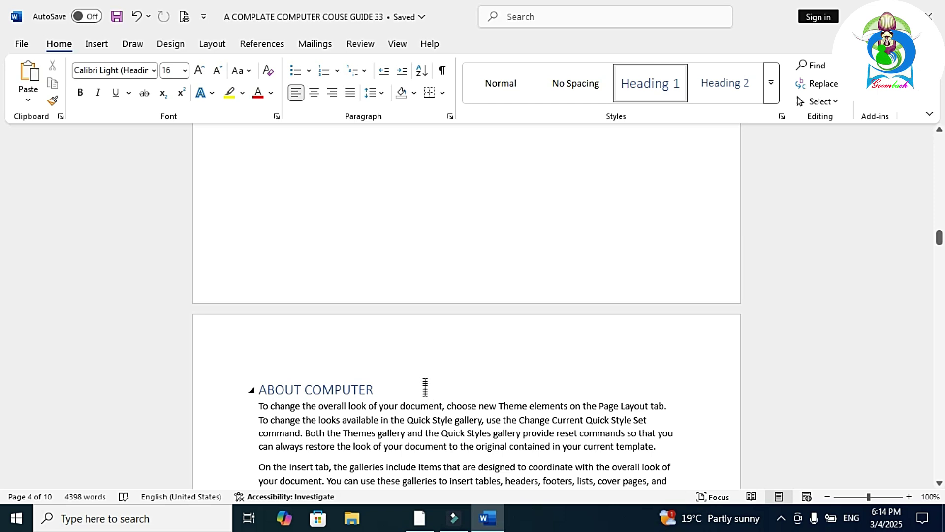
Insert an Automatic Table 1 table of contents directly before the "ABOUT COMPUTER" heading
left_click(265, 394)
left_click(262, 44)
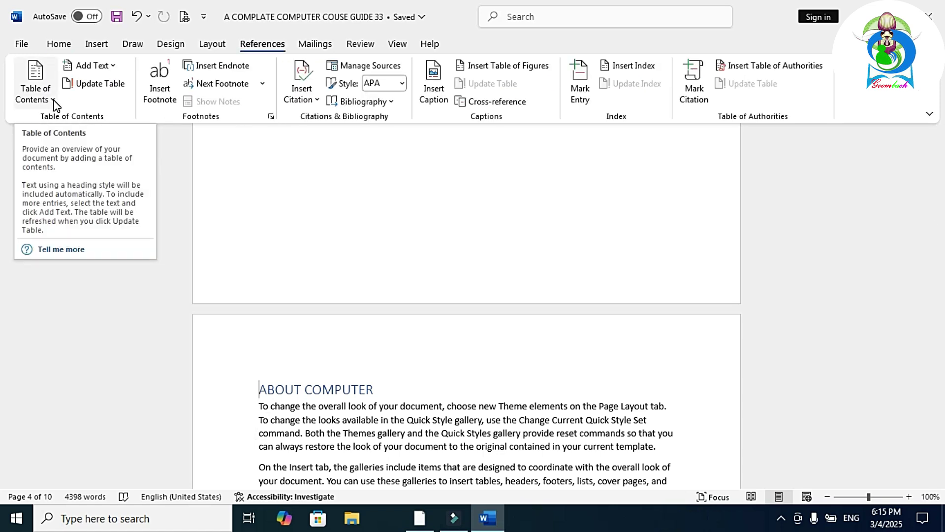
left_click(54, 100)
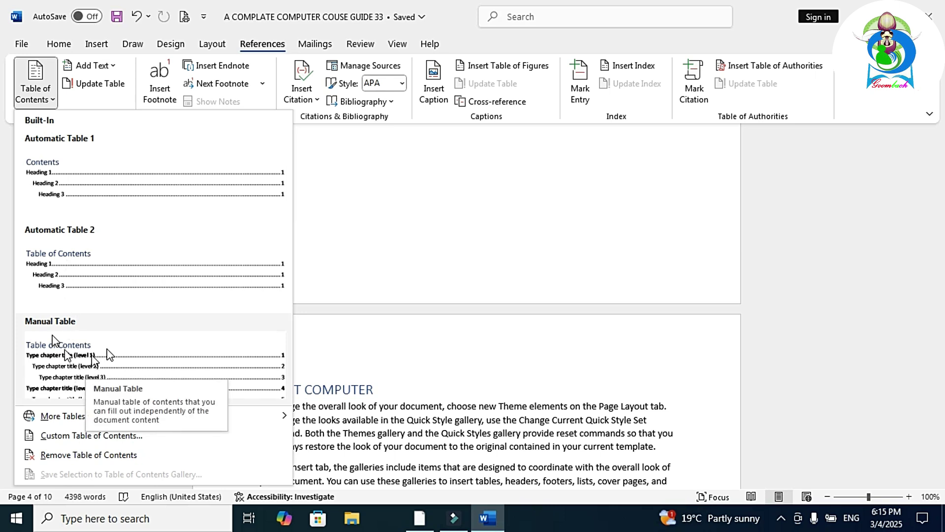
left_click(56, 173)
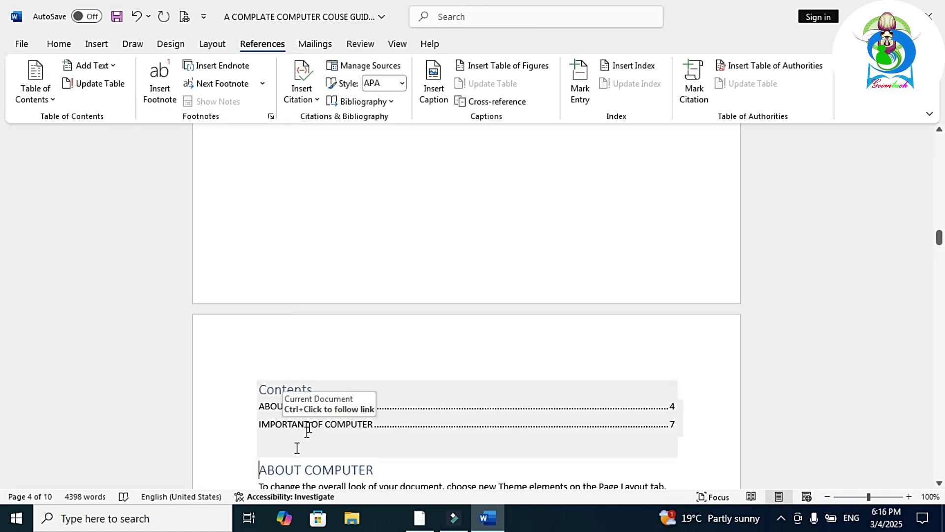
Insert a page break before the "ABOUT COMPUTER" heading so it starts on a page after the table of contents
scroll(444, 444, "down", 1)
left_click(269, 437)
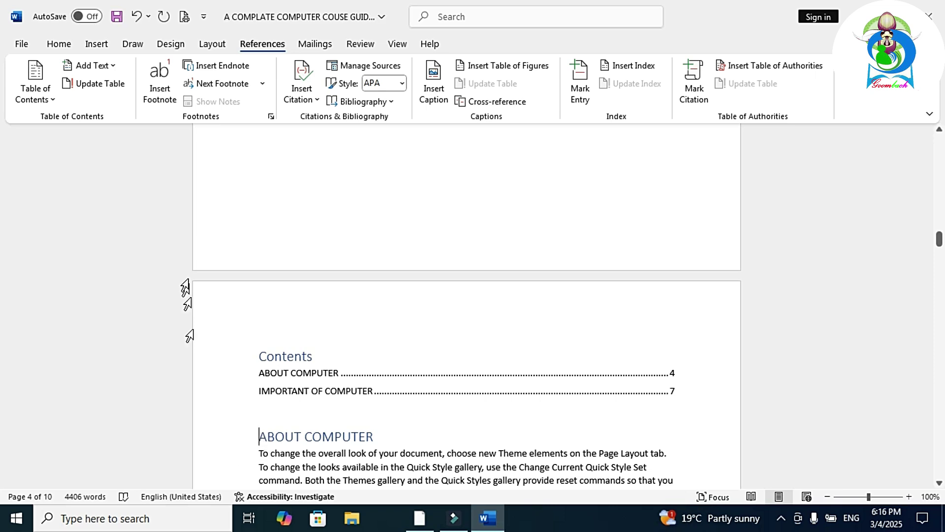
left_click(97, 44)
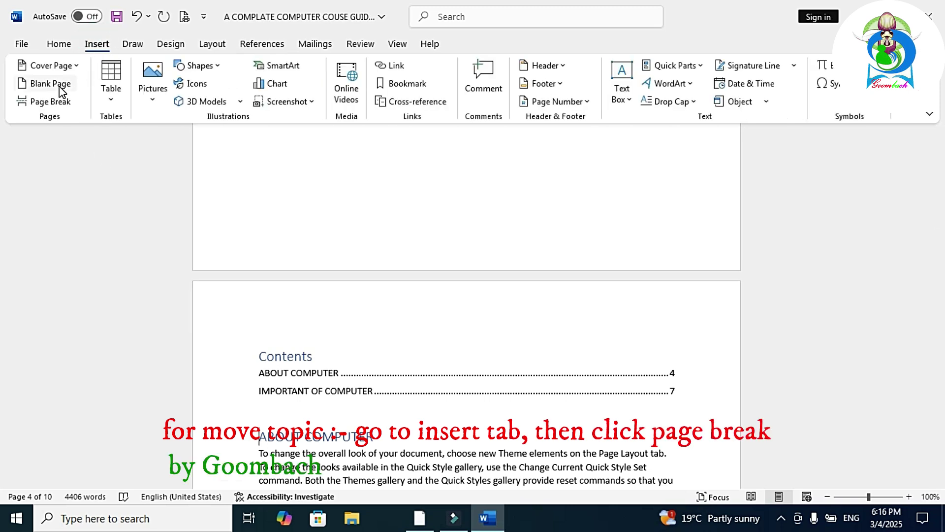
left_click(260, 436)
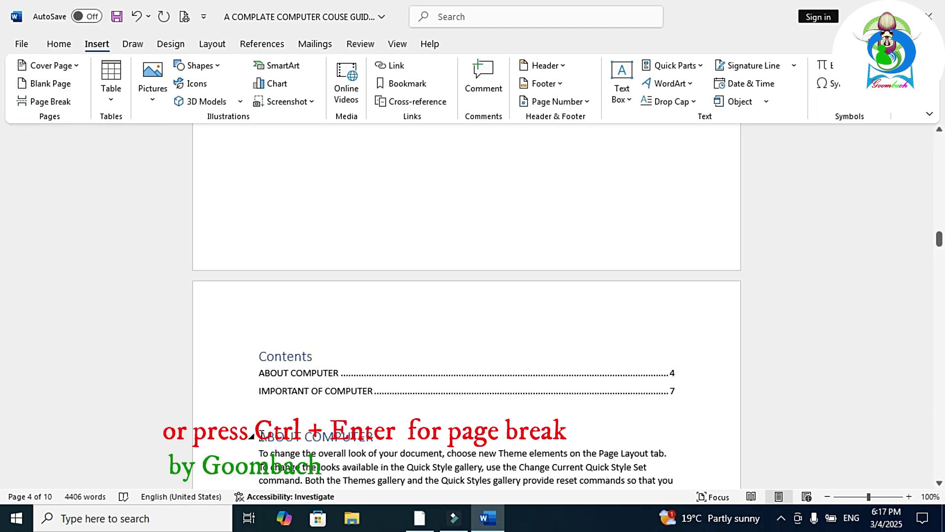
key("ctrl+Return")
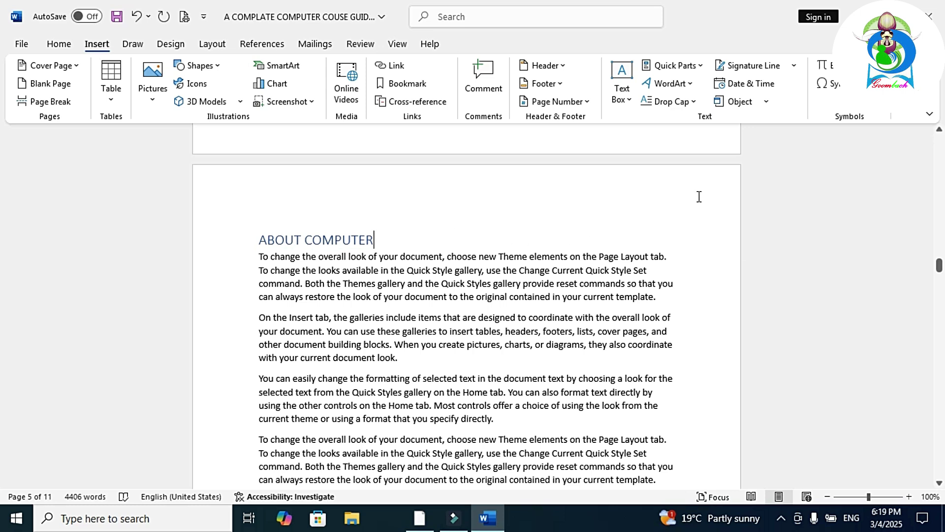
Insert a Continuous section break in front of the "ABOUT COMPUTER" heading
left_click(259, 241)
left_click(209, 44)
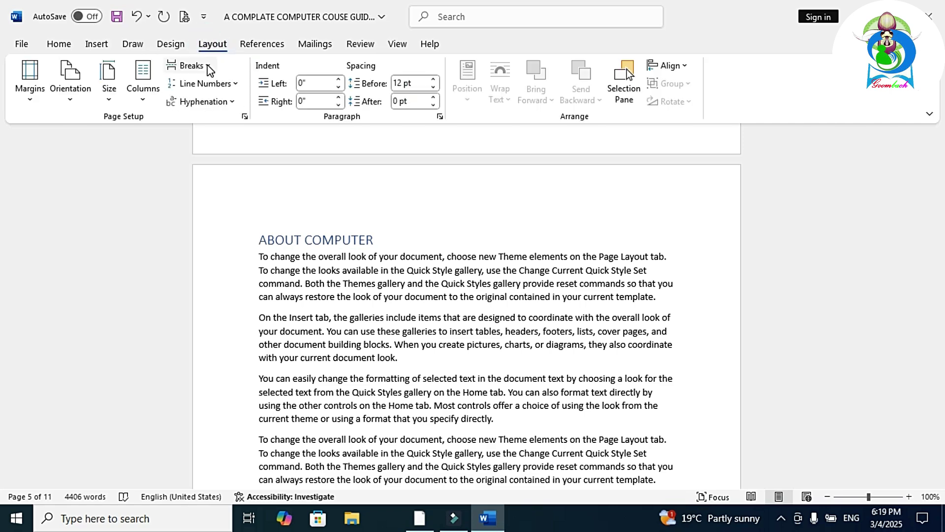
left_click(209, 67)
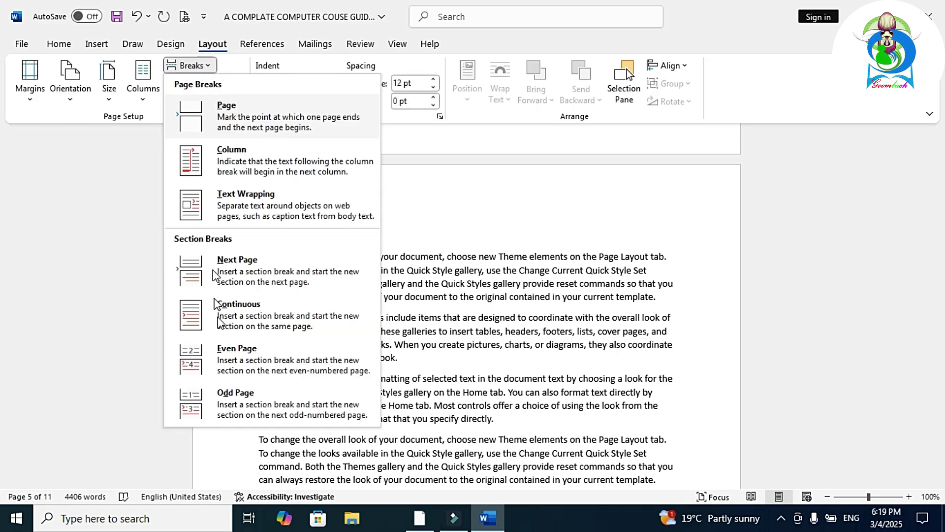
left_click(236, 322)
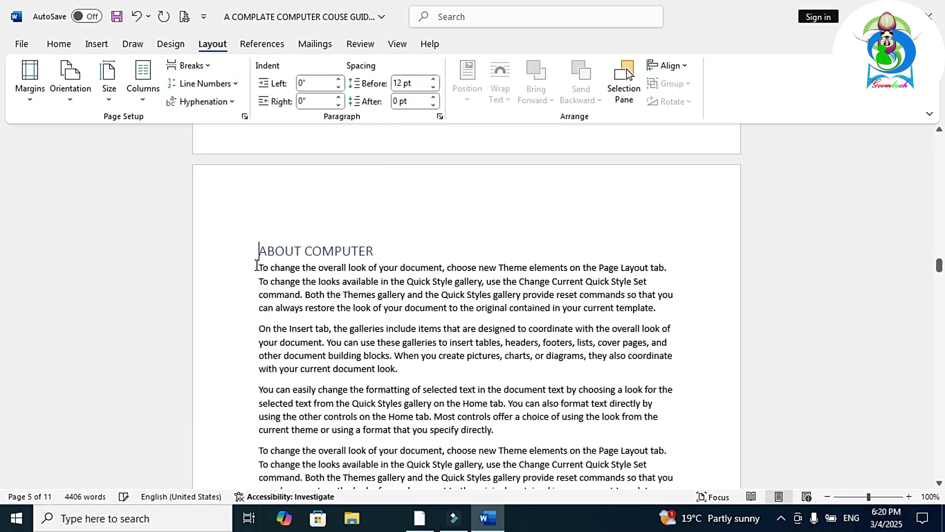
Add page numbers at the top of the page using the Plain Number 3 style
left_click(97, 45)
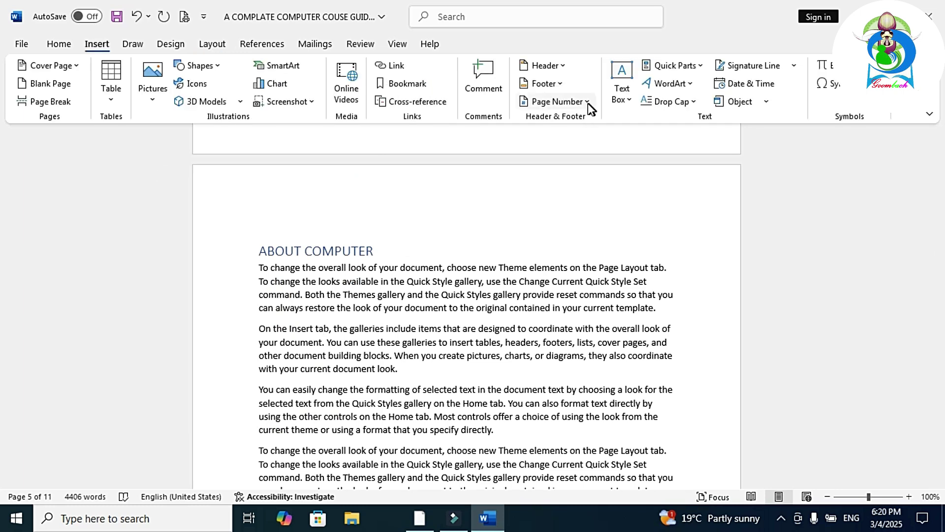
left_click(569, 105)
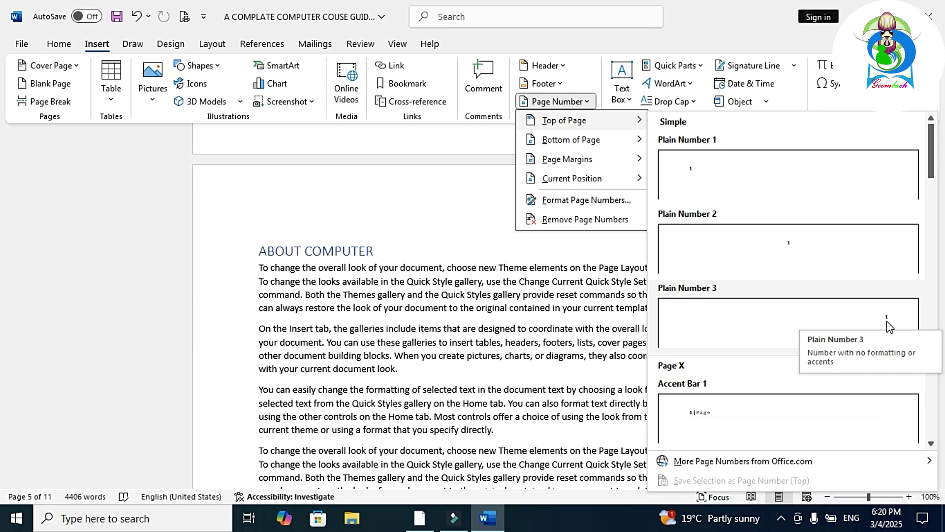
left_click(888, 326)
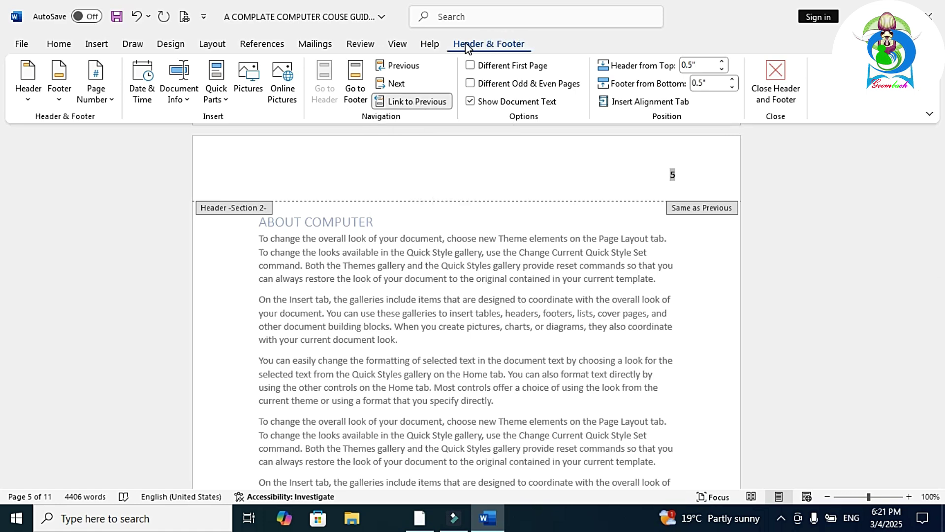
Unlink the section 2 header from the previous section and delete the page number from the section 1 header
left_click(412, 102)
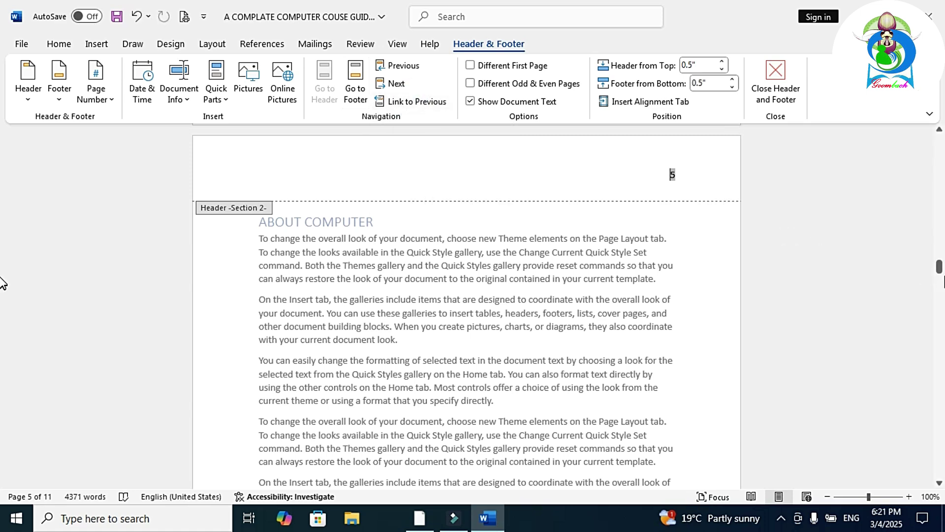
left_click_drag(938, 267, 939, 235)
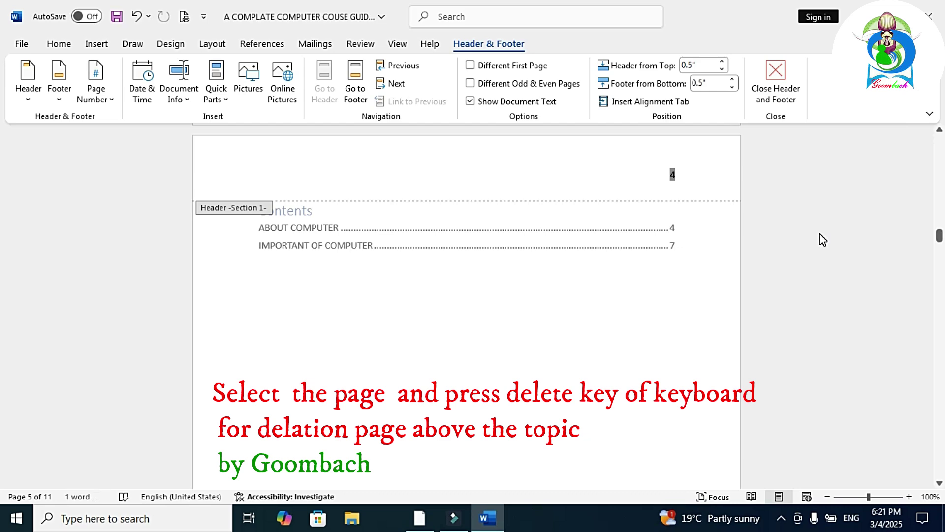
left_click_drag(939, 235, 937, 261)
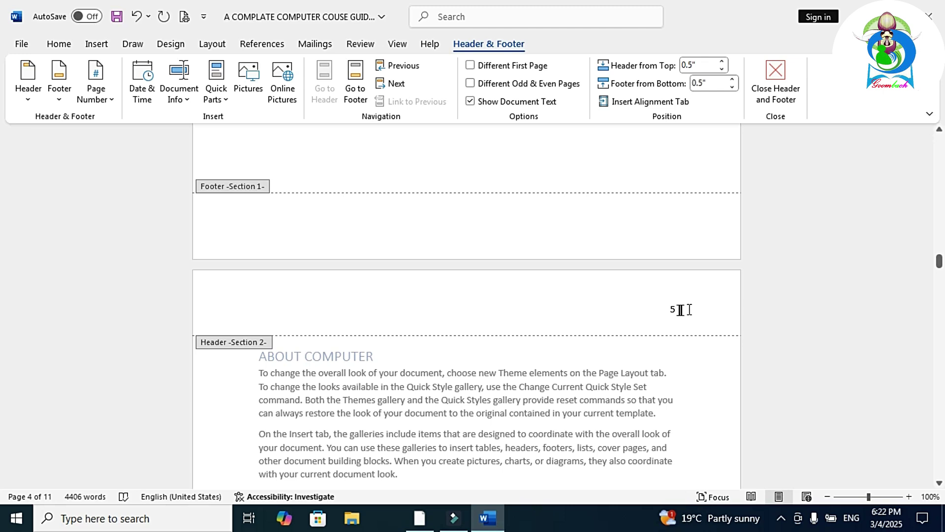
Format the section 2 page numbers to start at 1 and return to the document body
left_click_drag(685, 310, 664, 317)
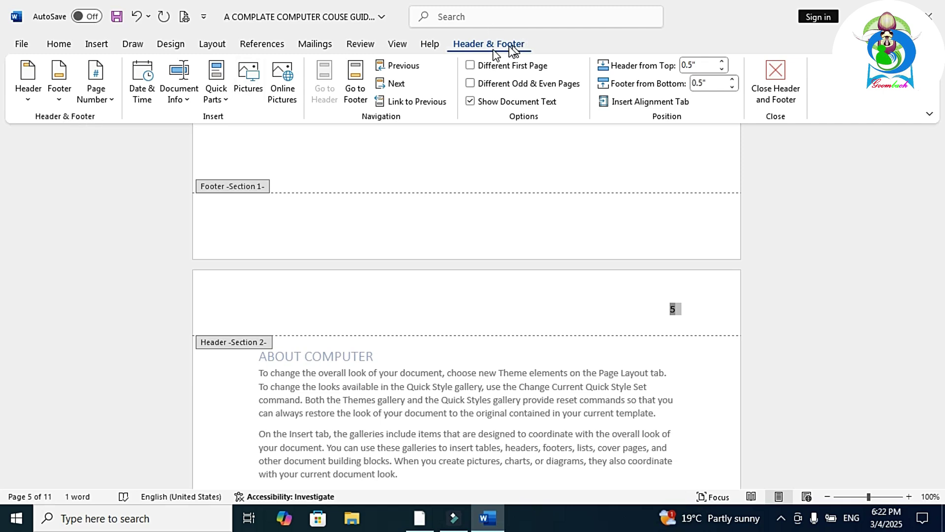
left_click(111, 101)
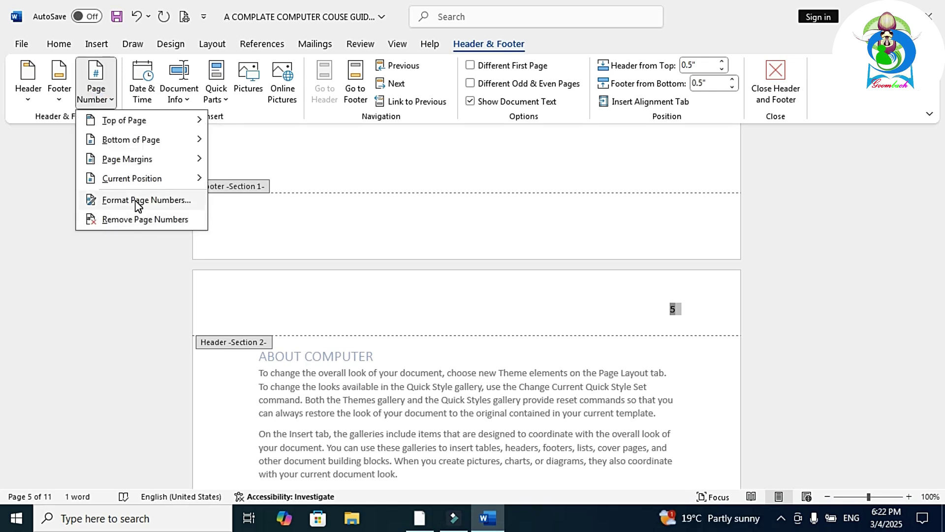
left_click(137, 201)
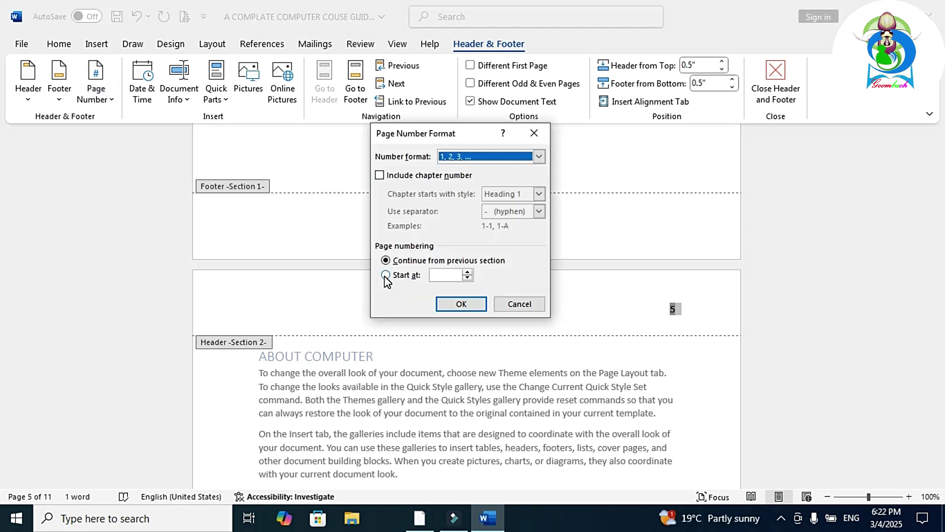
left_click(386, 275)
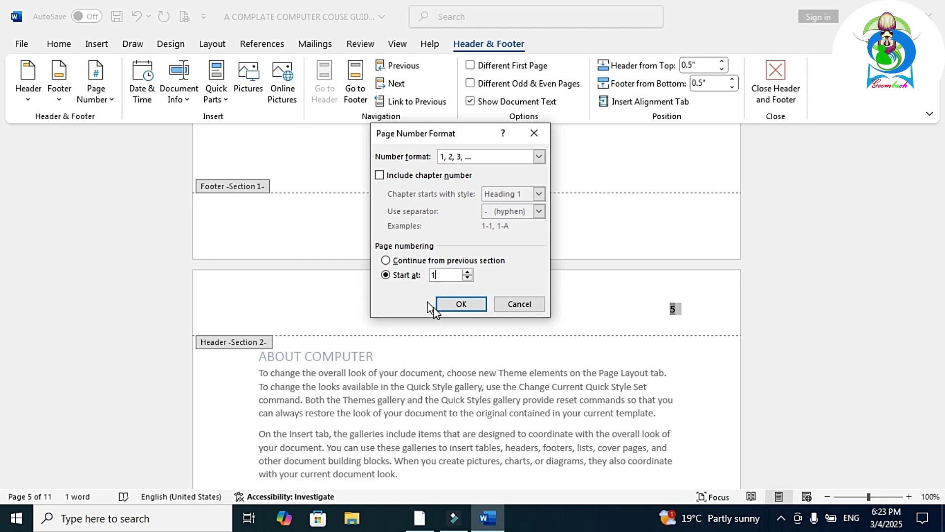
left_click(463, 308)
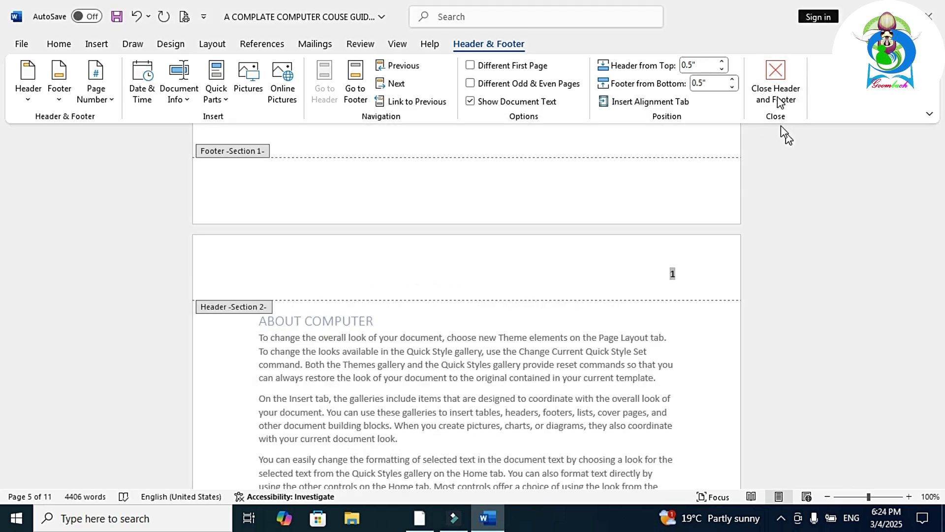
double_click(588, 362)
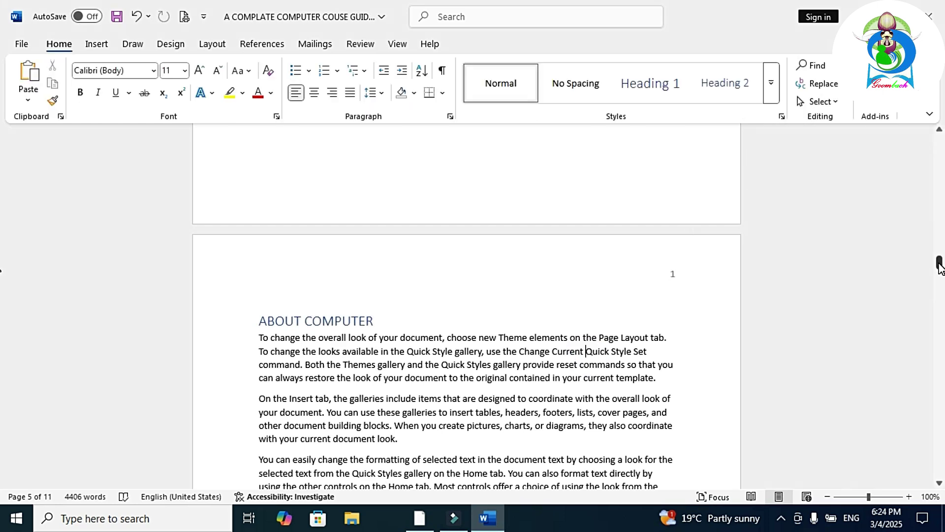
Update the entire table of contents on the Contents page
left_click_drag(939, 265, 939, 236)
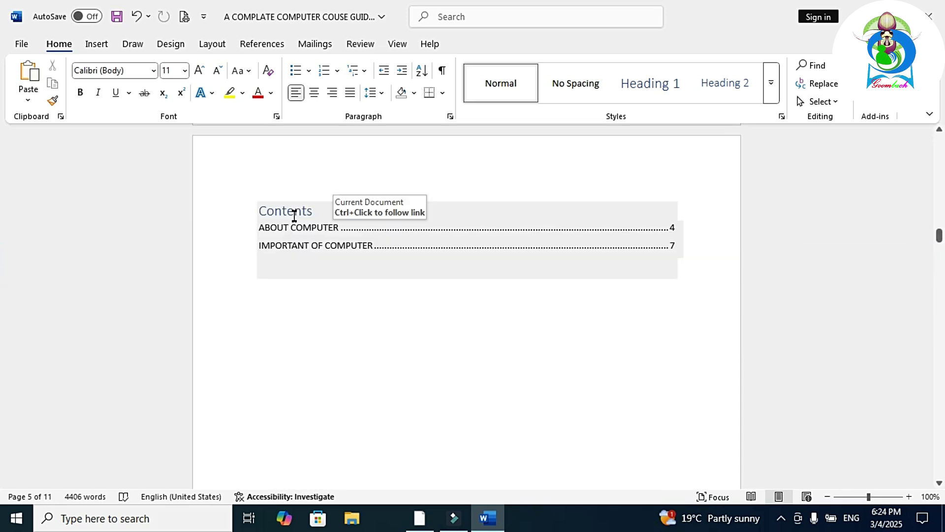
left_click(295, 213)
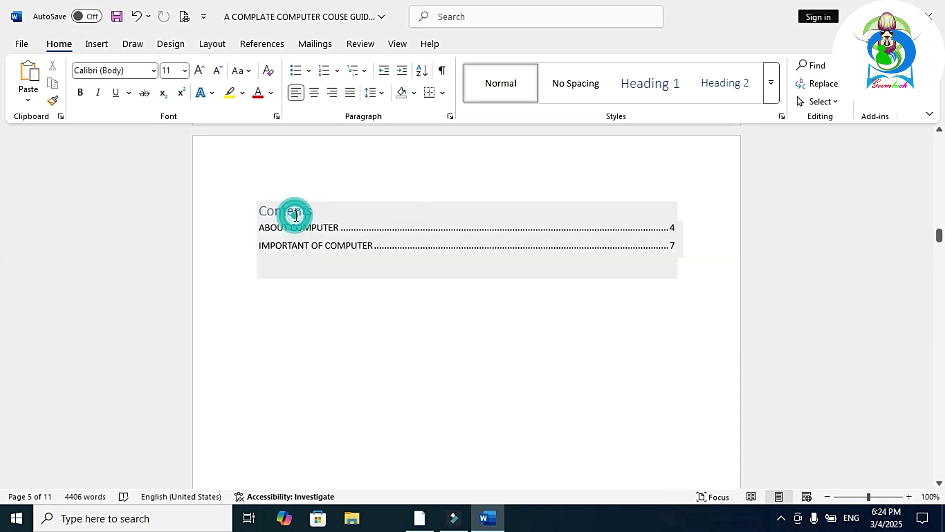
key("F9")
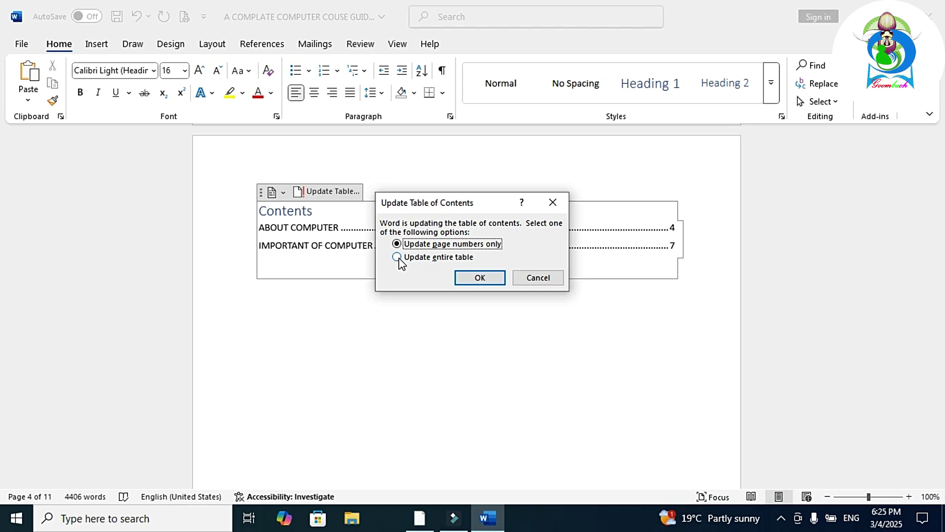
left_click(397, 257)
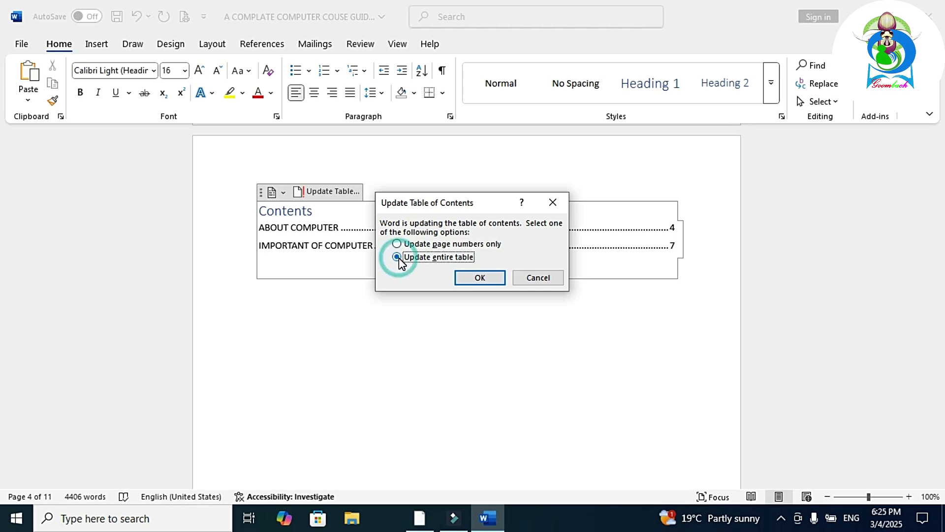
left_click(480, 279)
Apply a 1., 2. numbered list to the two entries in the table of contents
left_click(678, 236)
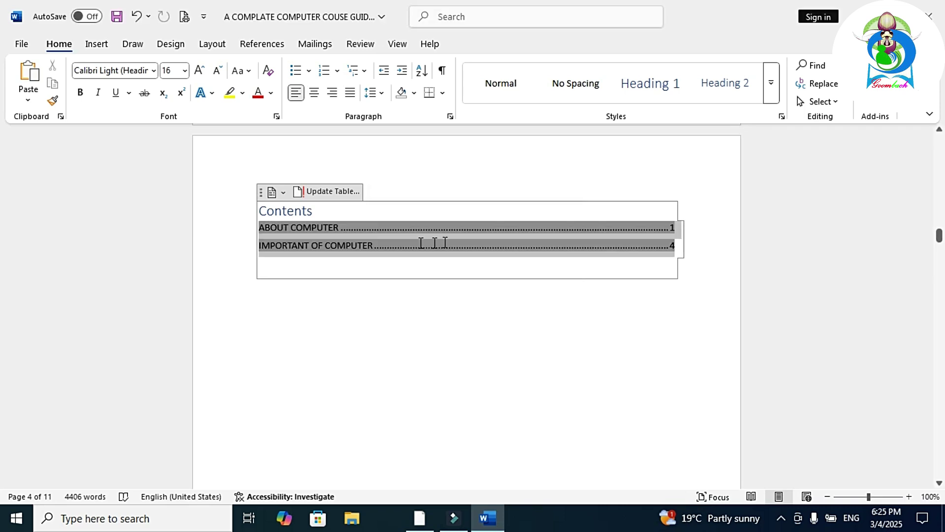
left_click_drag(515, 277, 435, 253)
left_click(329, 71)
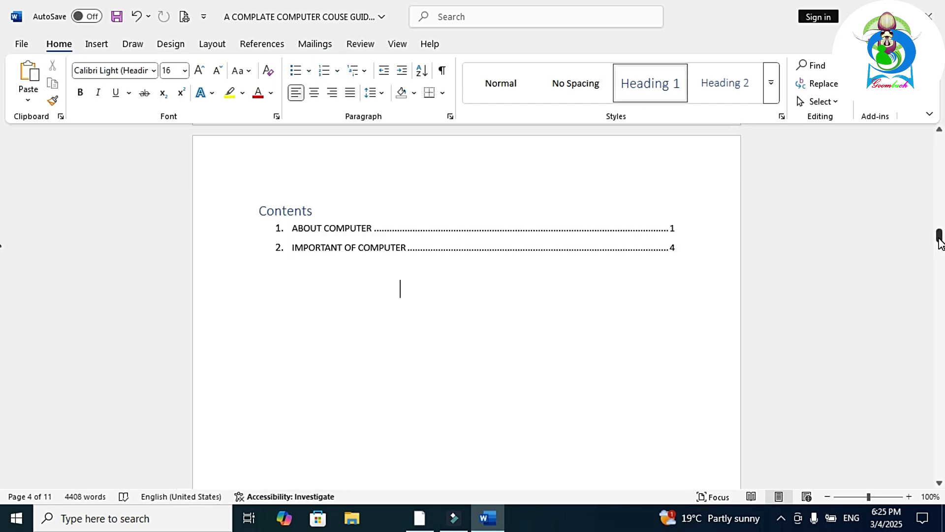